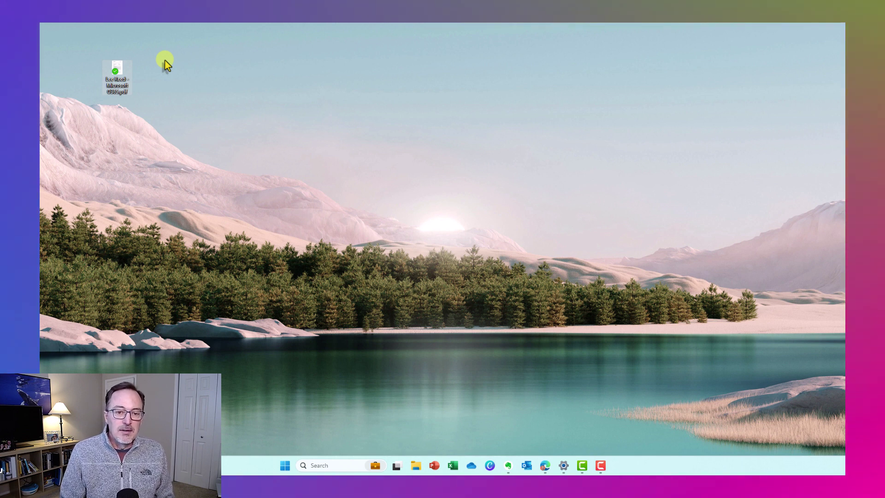
# Step: Open the resume PDF on the desktop with Microsoft Edge
pyautogui.rightClick(120, 85)
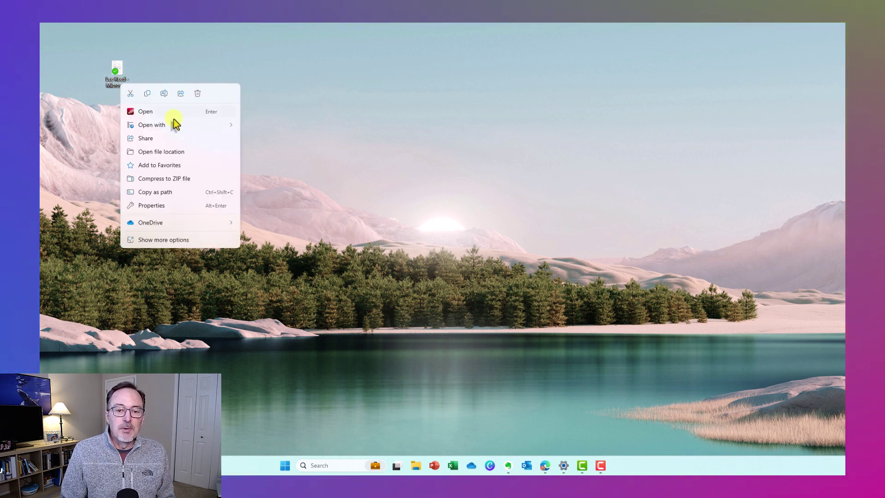
pyautogui.moveTo(174, 124)
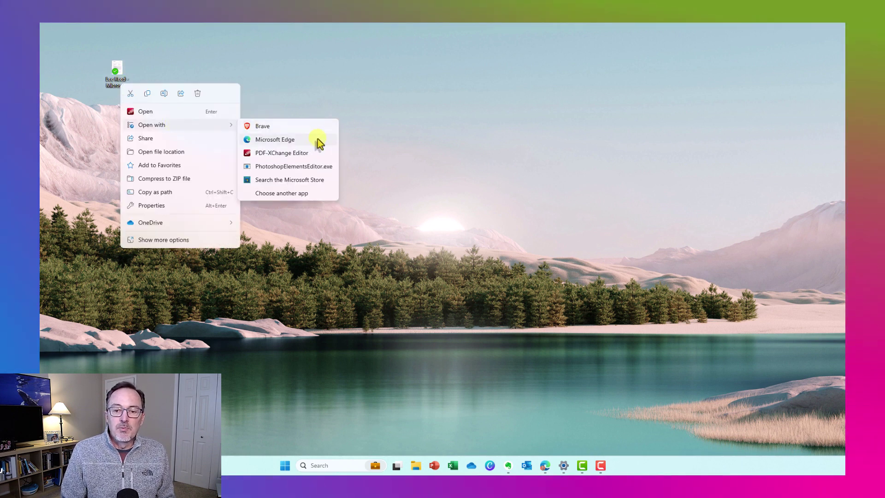
pyautogui.click(308, 140)
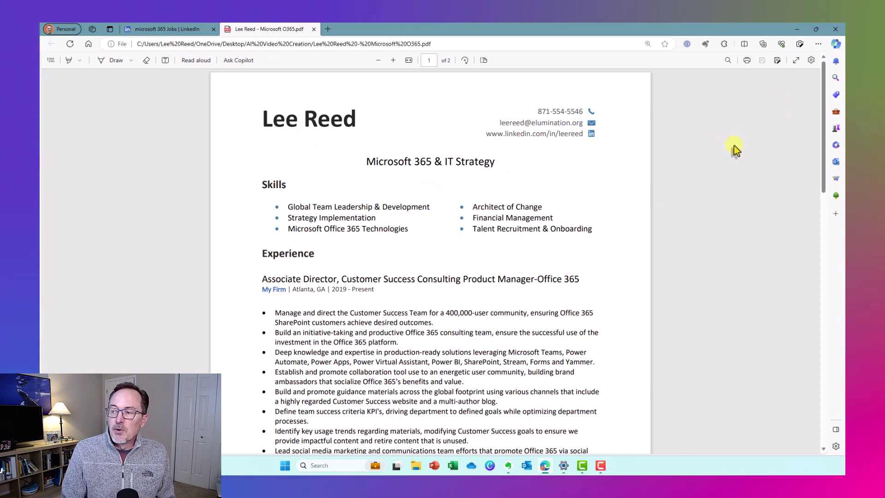
# Step: Open Copilot beside the resume and set its conversation style to More Creative
pyautogui.click(836, 44)
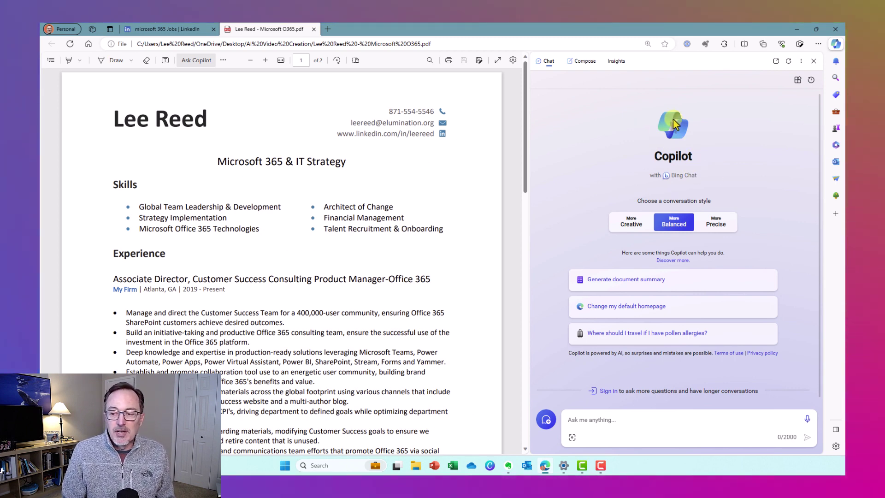
pyautogui.click(629, 225)
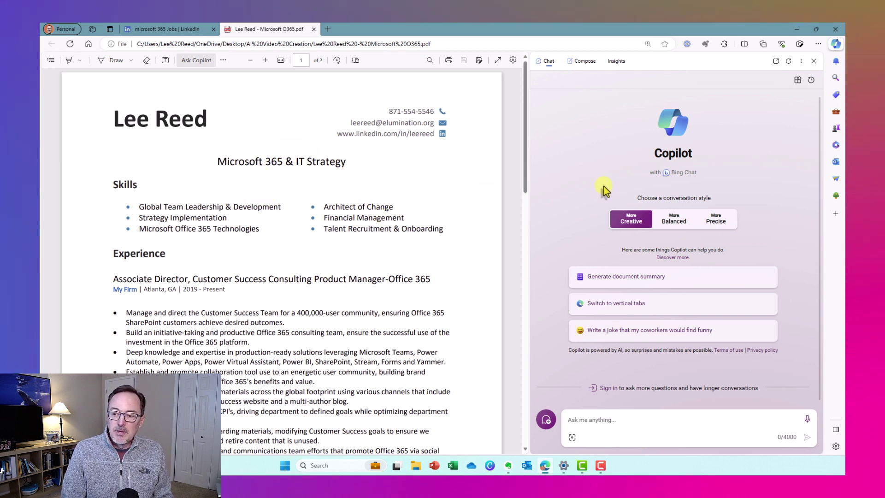
# Step: Ask Copilot, acting as a professional resume writer, to evaluate the resume, rate it 1 to 6 from readability through storytelling, and suggest specific improvements
pyautogui.click(599, 419)
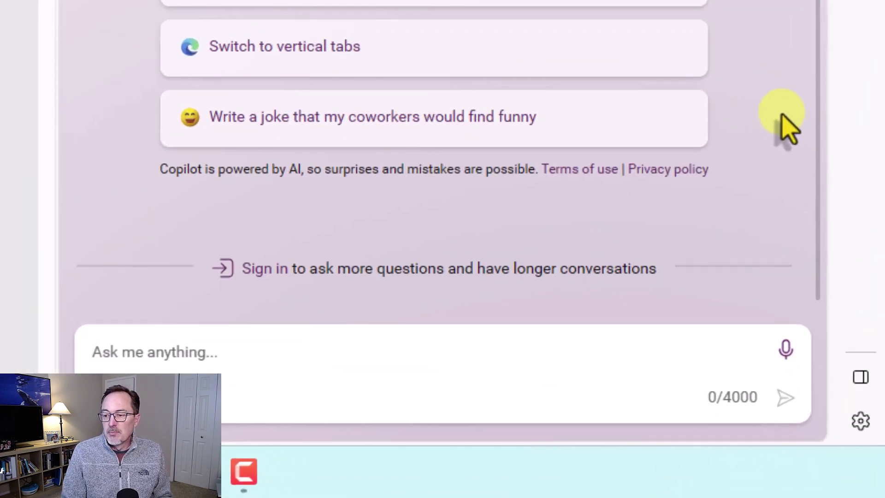
pyautogui.write('Acting as a professional resume writer, evaluate my resume to ensure it showcases my skills and tells a professional story. Rate my resume on a scale from 1 to 6, 6 being the best, using the following categories: readability, formatting, spelling, professionalism, contact information, work experience, achievements, keywords, visual appeal, and storytelling.  Suggest specific improvements')
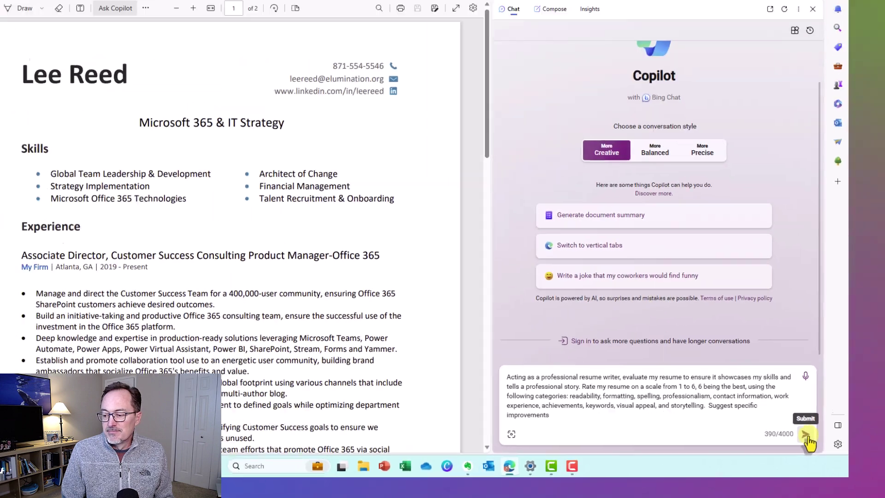
pyautogui.click(786, 398)
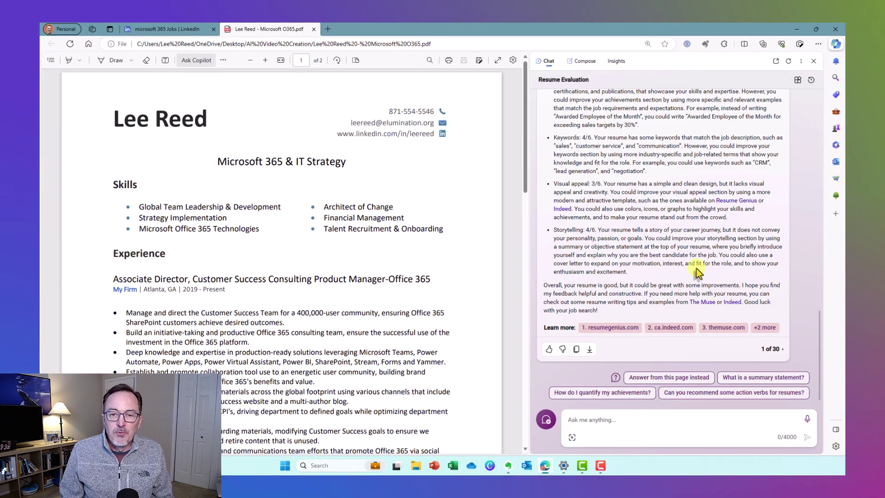
# Step: Read Copilot's rating and feedback for each resume category, from readability through storytelling
pyautogui.scroll(15, 682, 265)
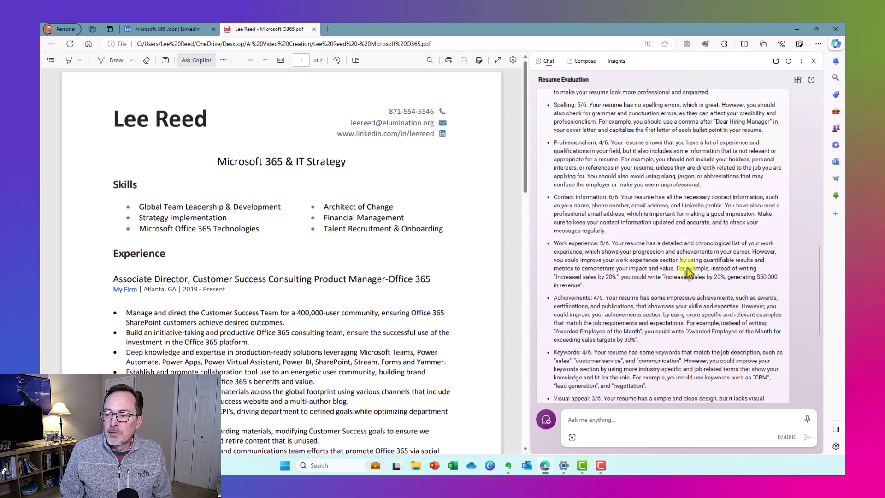
pyautogui.scroll(-3, 688, 268)
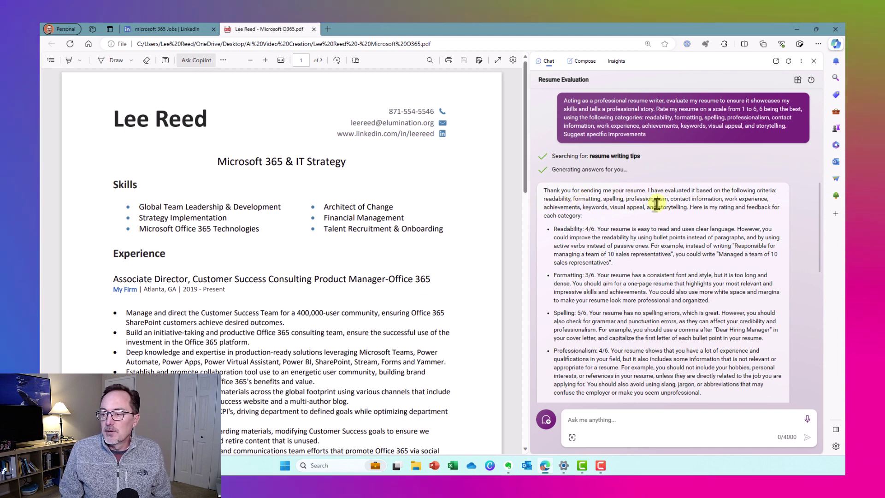
pyautogui.scroll(-1, 645, 203)
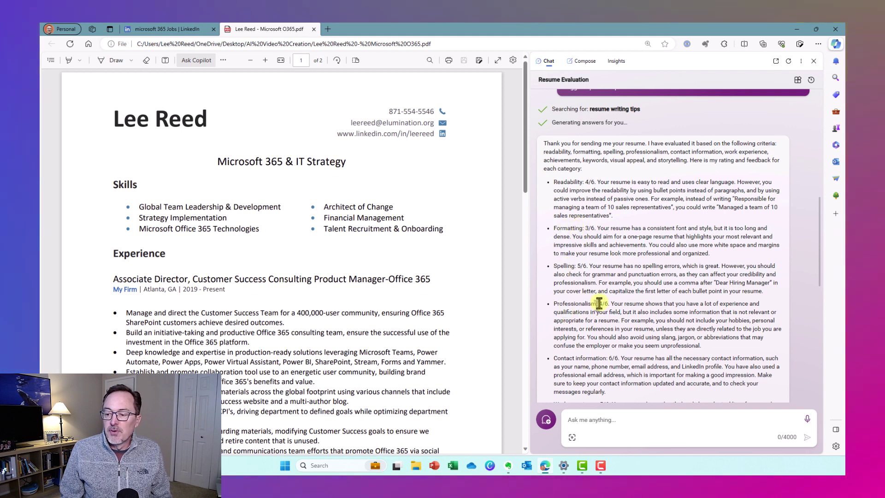
pyautogui.scroll(-2, 568, 312)
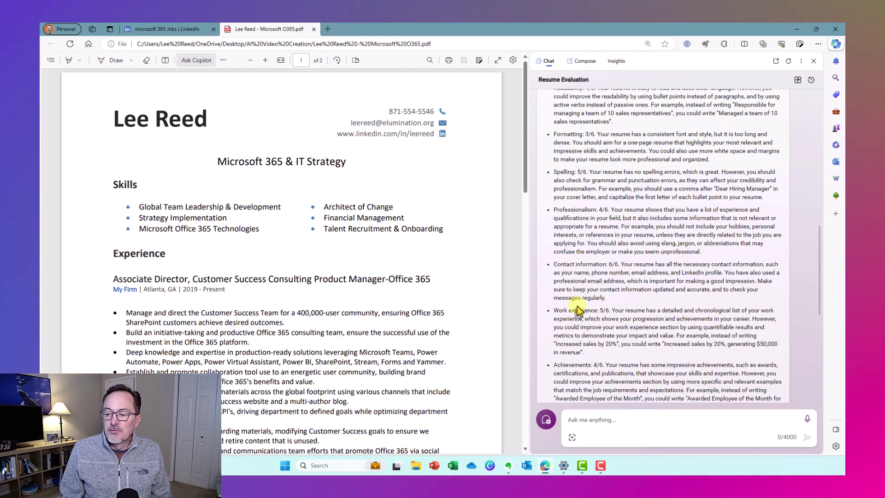
pyautogui.scroll(-3, 590, 309)
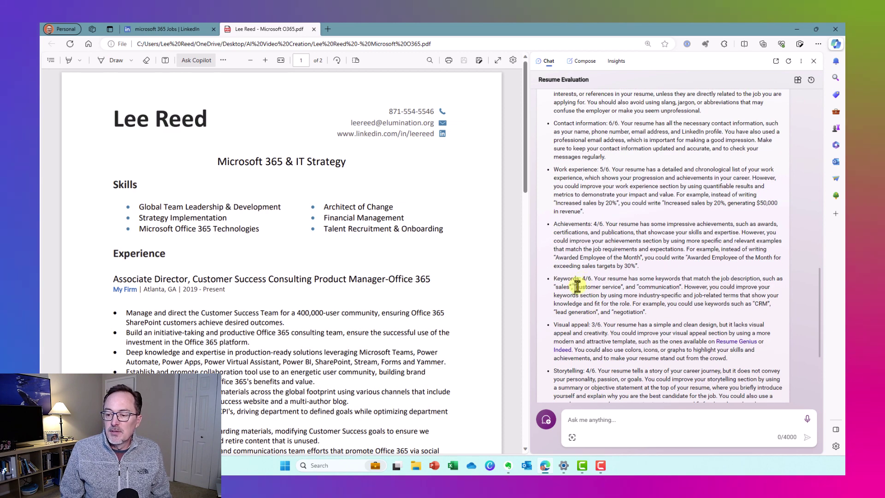
pyautogui.scroll(-3, 586, 290)
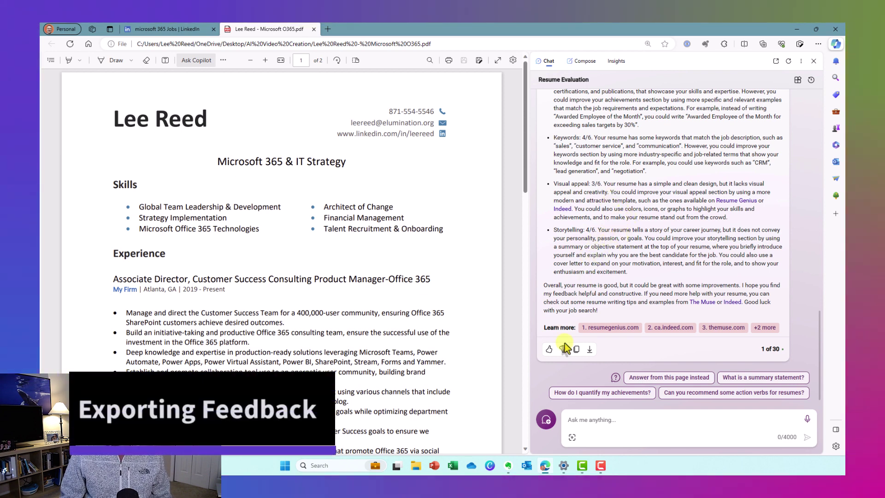
# Step: Export Copilot's resume feedback as a PDF using Microsoft Print to PDF
pyautogui.click(590, 350)
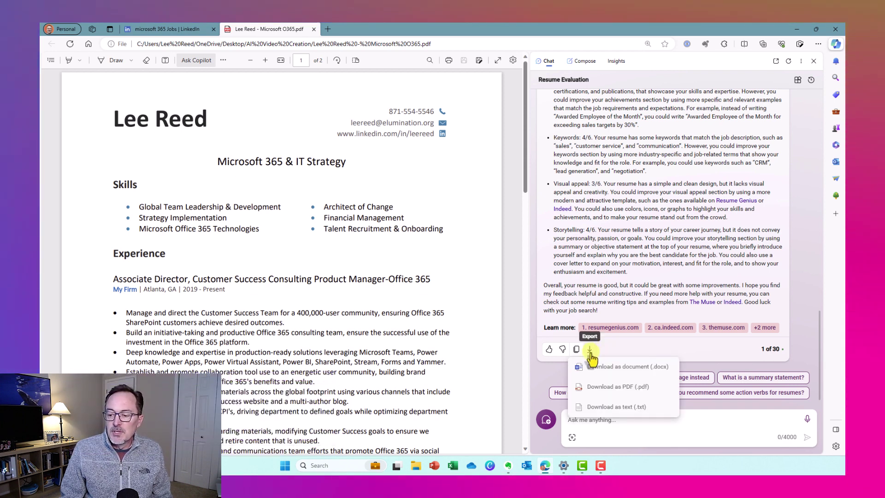
pyautogui.click(619, 387)
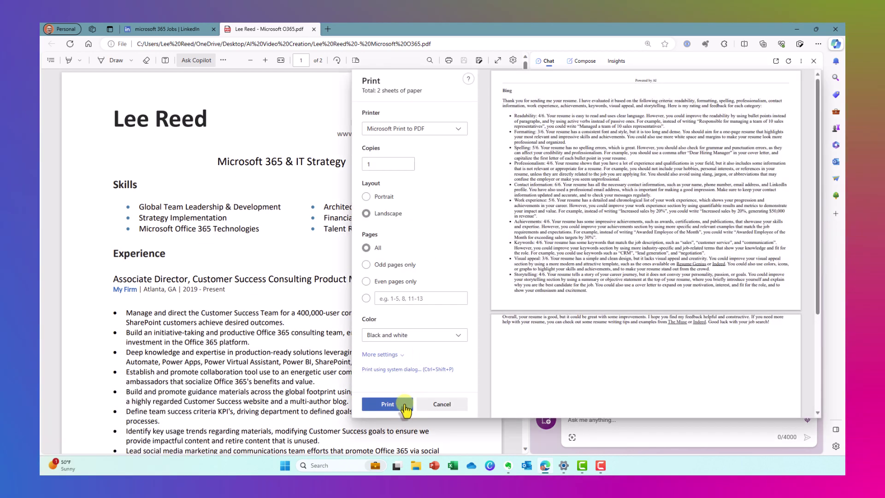
pyautogui.click(400, 406)
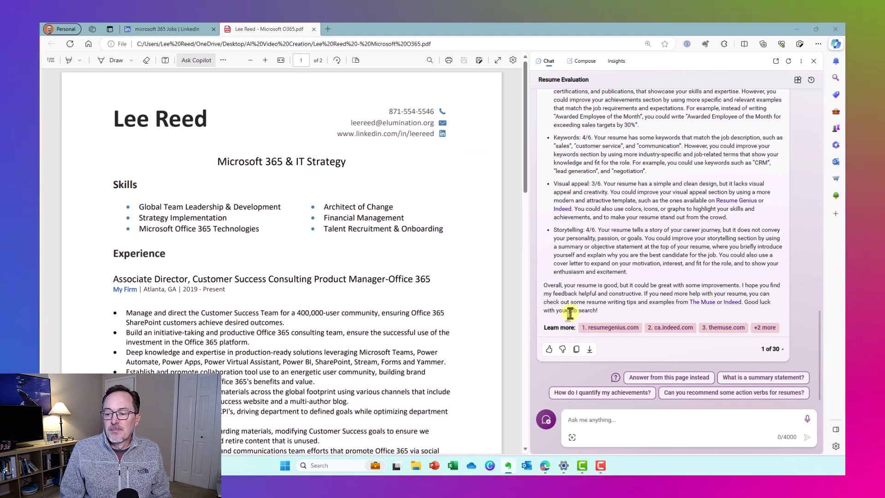
# Step: Ask Copilot to provide the previous resume feedback in a table, with the lowest-rated items sorted to the top
pyautogui.click(621, 419)
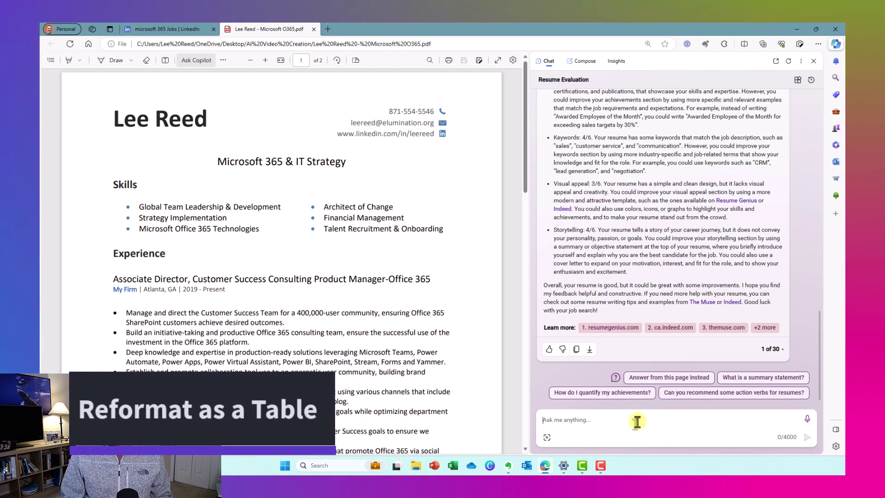
pyautogui.write('Provide the previous feedback on my resume in a table, sorting the items with the lowest ratings at the top of the table')
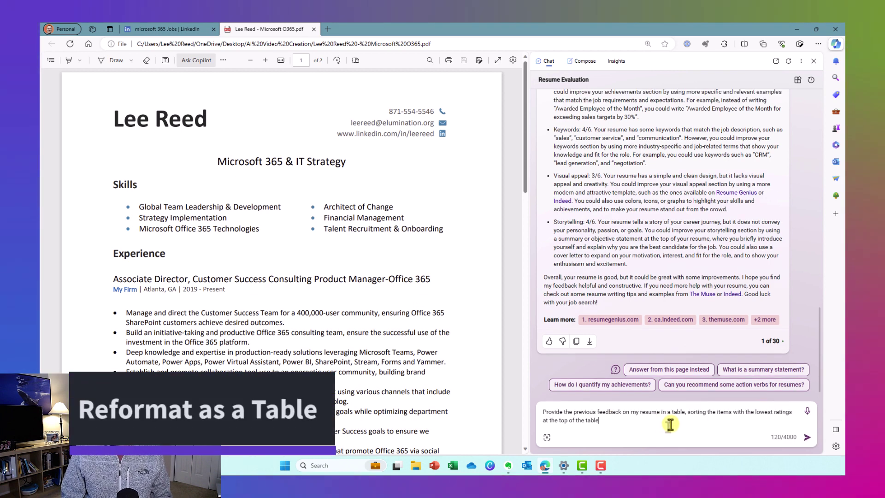
pyautogui.click(808, 441)
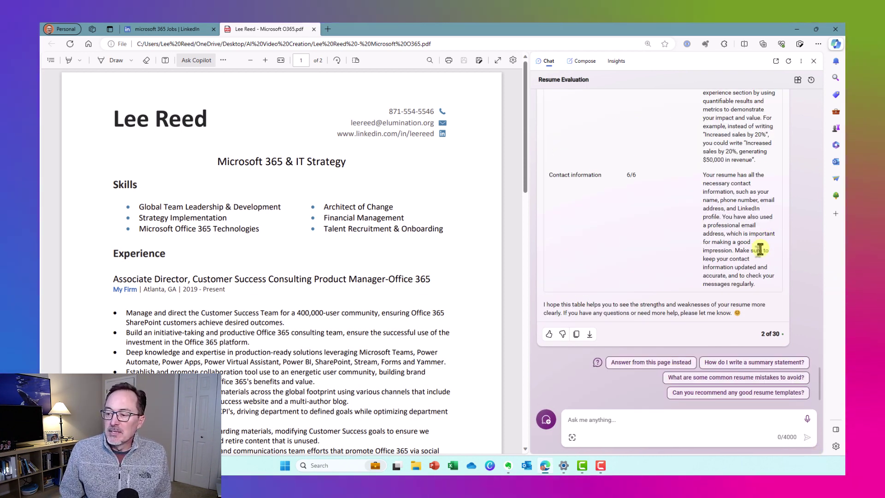
# Step: Review the feedback table's categories, ratings and comments, and check the download formats offered for exporting it
pyautogui.scroll(6, 698, 249)
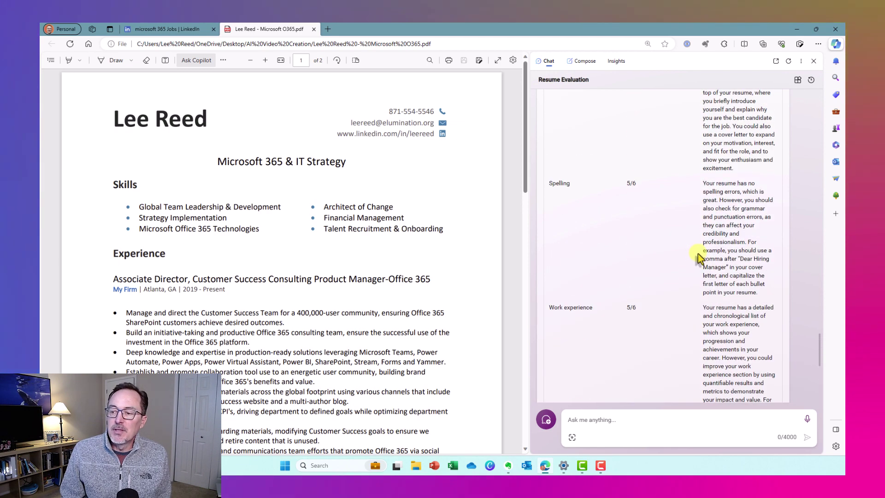
pyautogui.scroll(10, 698, 254)
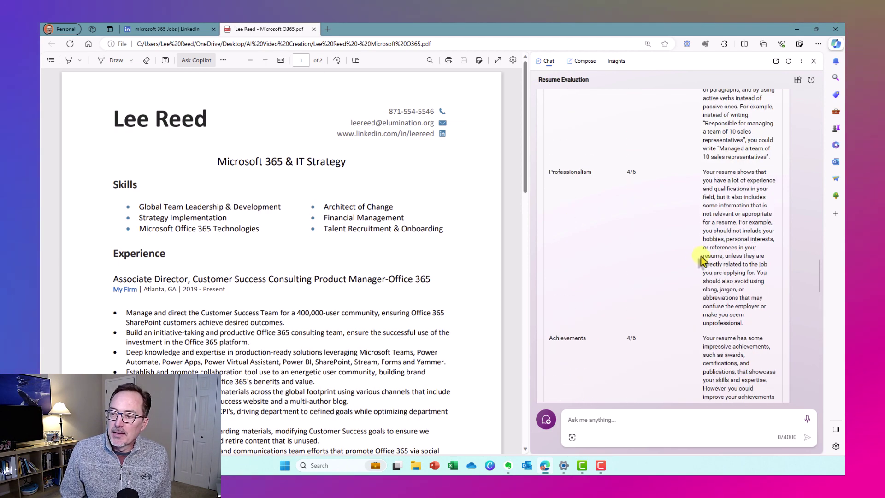
pyautogui.scroll(10, 699, 261)
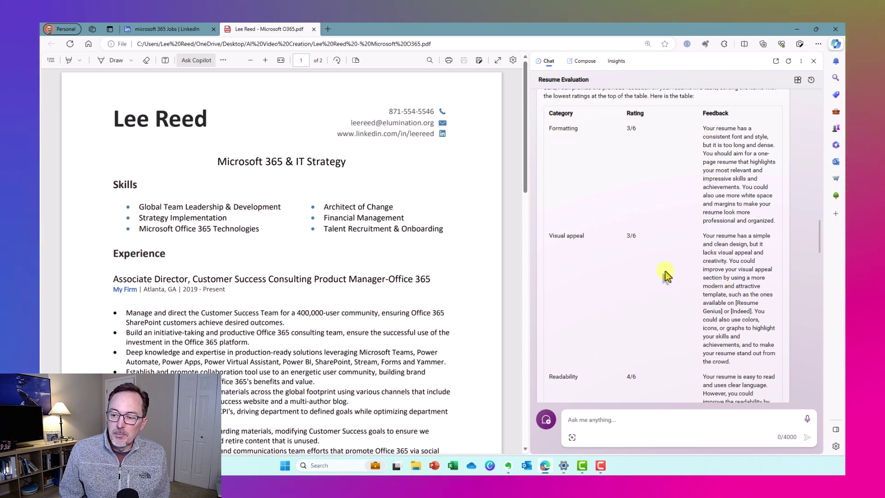
pyautogui.scroll(-3, 656, 265)
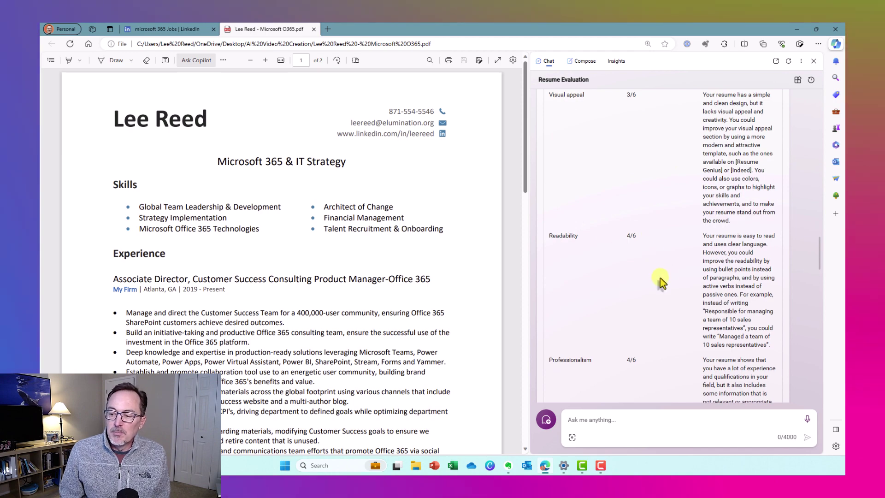
pyautogui.scroll(-2, 618, 265)
pyautogui.scroll(-8, 657, 289)
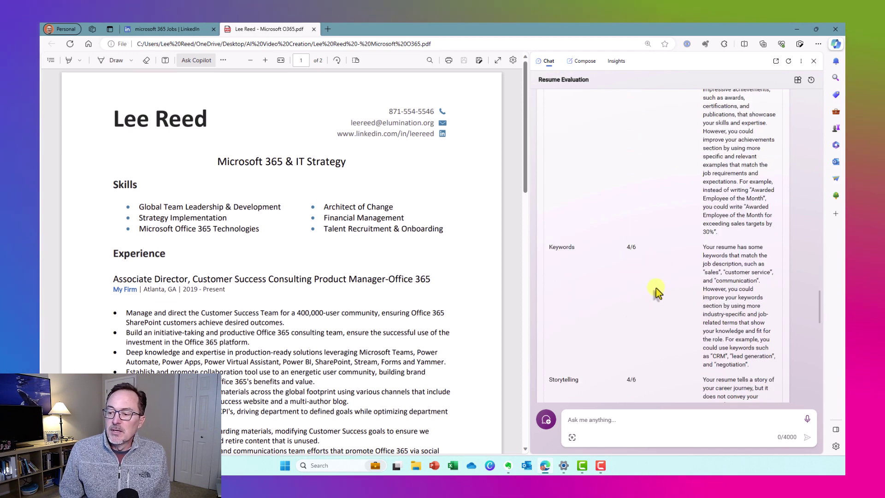
pyautogui.scroll(-10, 656, 286)
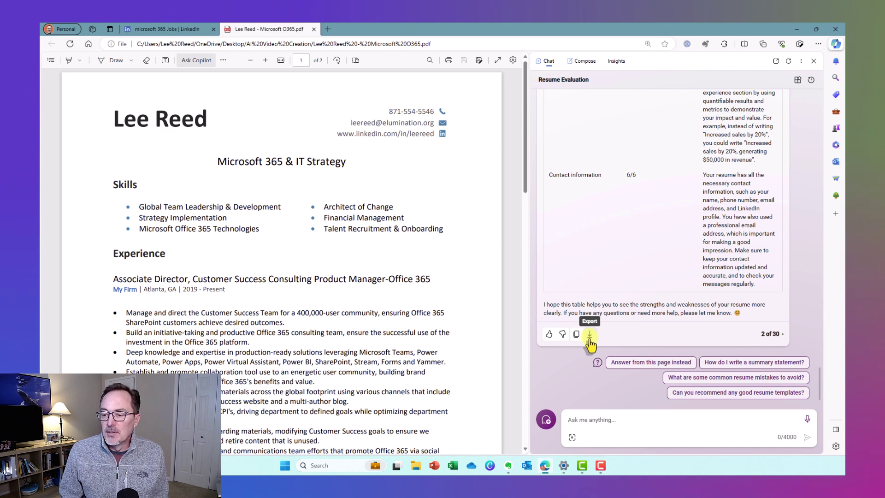
pyautogui.click(590, 337)
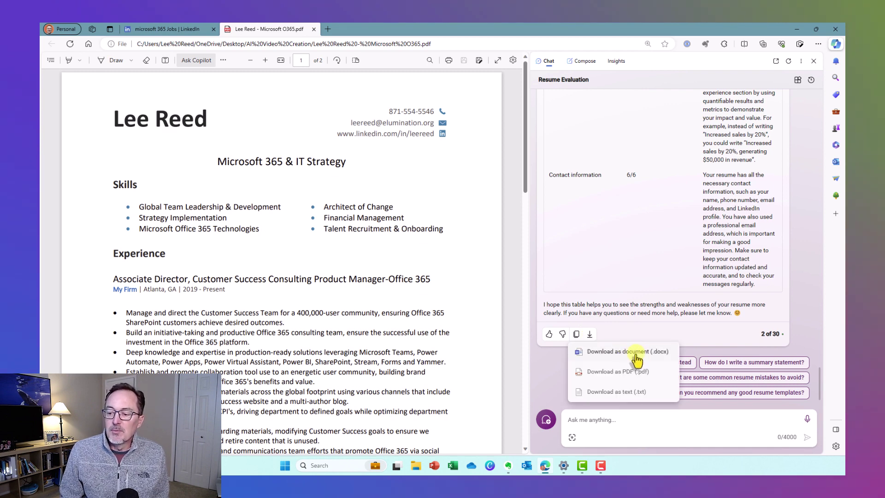
pyautogui.click(655, 304)
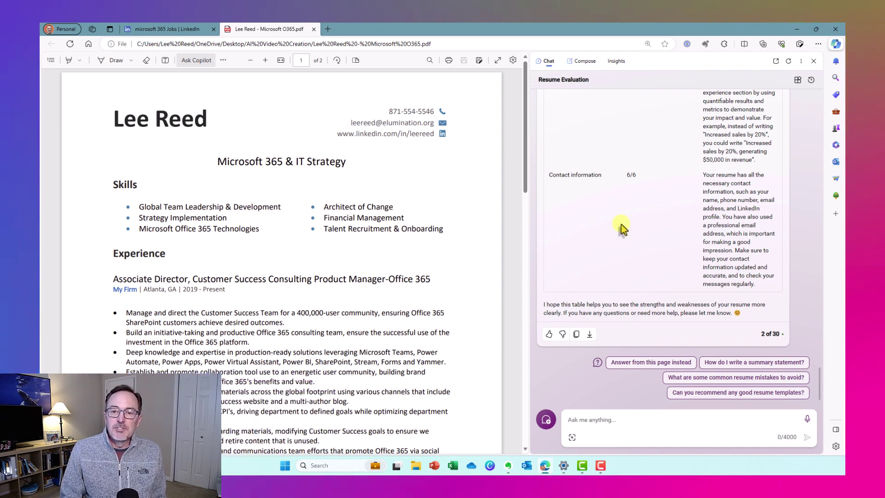
# Step: Switch to the LinkedIn jobs page and examine the Strategic Account Technology Strategist posting's description, responsibilities and qualifications
pyautogui.click(158, 29)
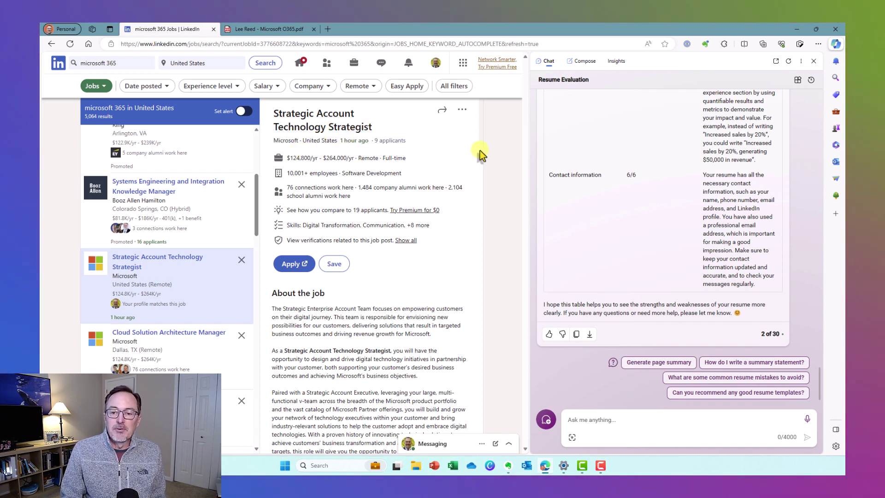
pyautogui.scroll(-4, 457, 145)
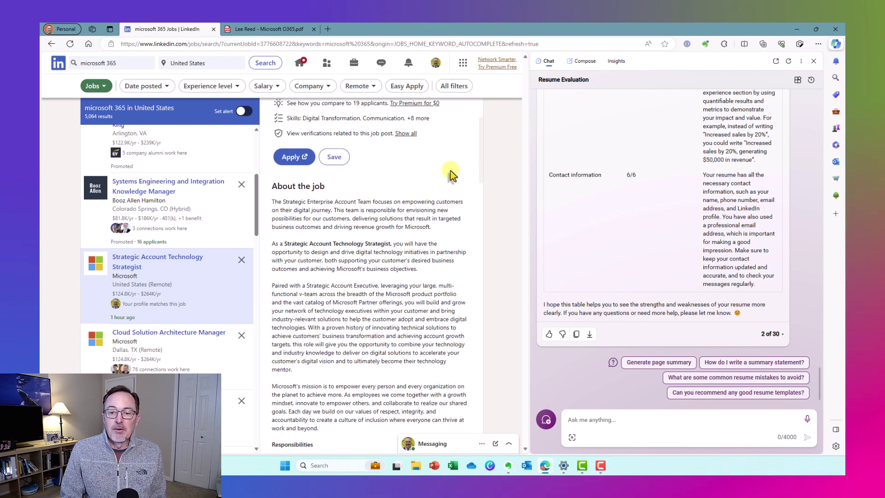
pyautogui.scroll(-3, 345, 199)
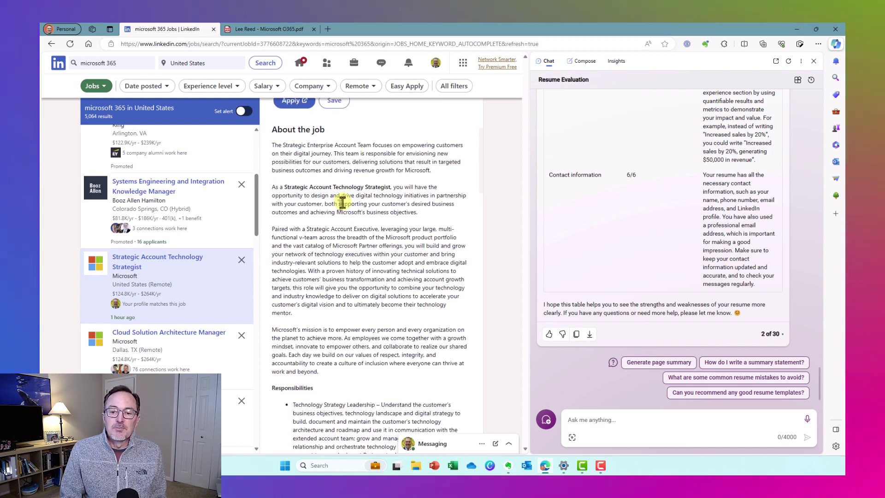
pyautogui.scroll(-3, 343, 205)
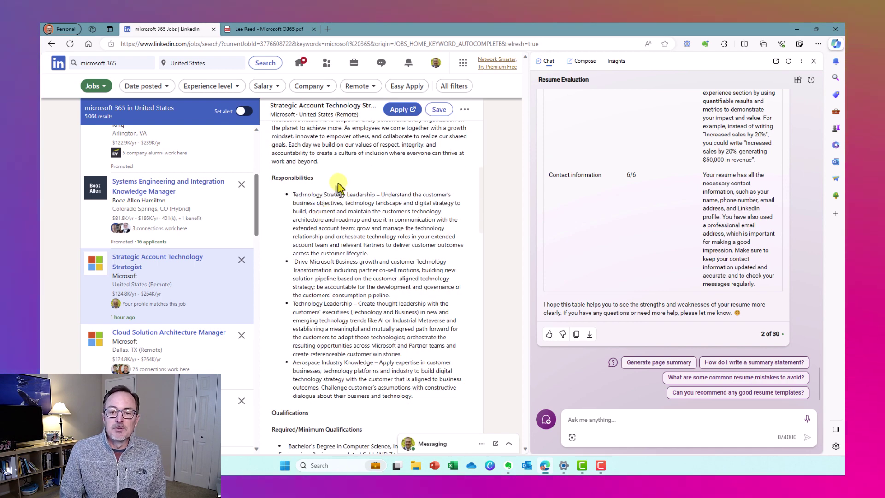
pyautogui.scroll(-6, 362, 208)
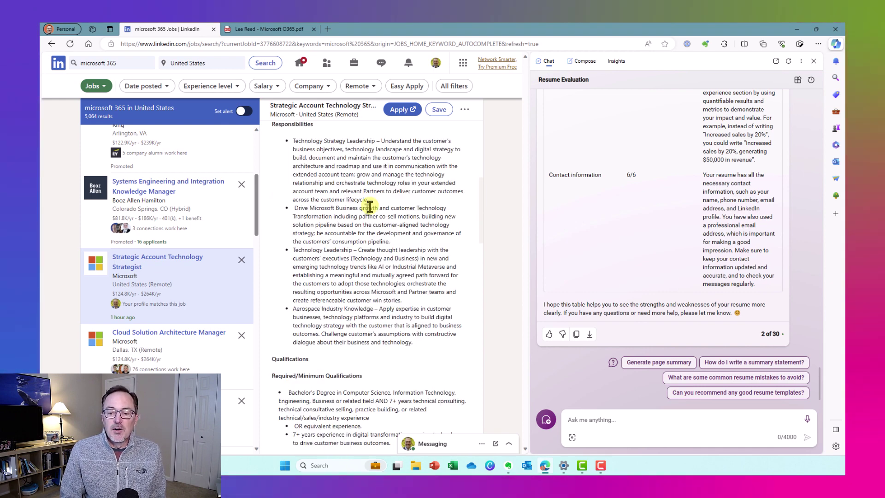
pyautogui.scroll(4, 418, 211)
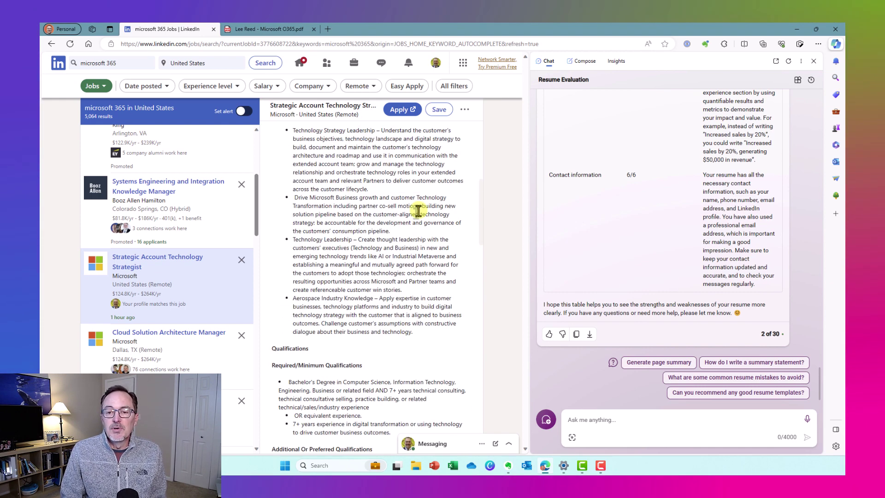
pyautogui.scroll(1, 355, 175)
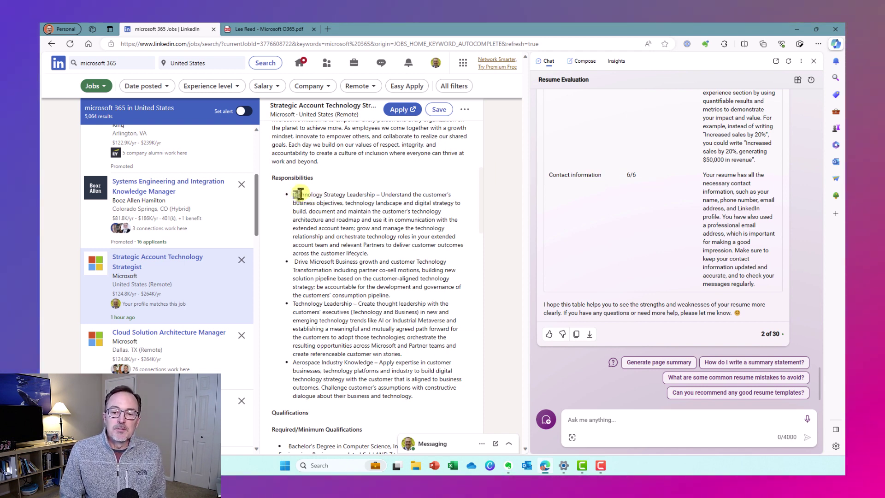
# Step: Select all the Responsibilities bullets in the Strategic Account Technology Strategist posting and send the text to the Copilot chat
pyautogui.moveTo(293, 194); pyautogui.dragTo(430, 394)
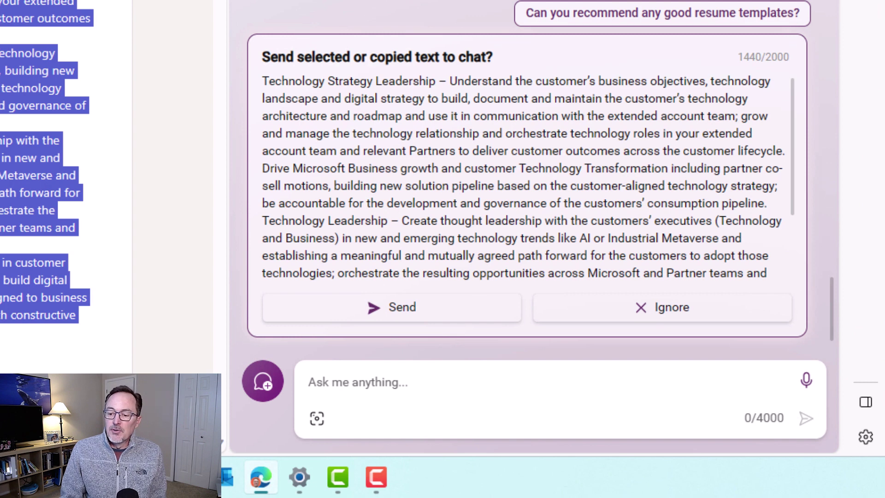
pyautogui.moveTo(274, 477)
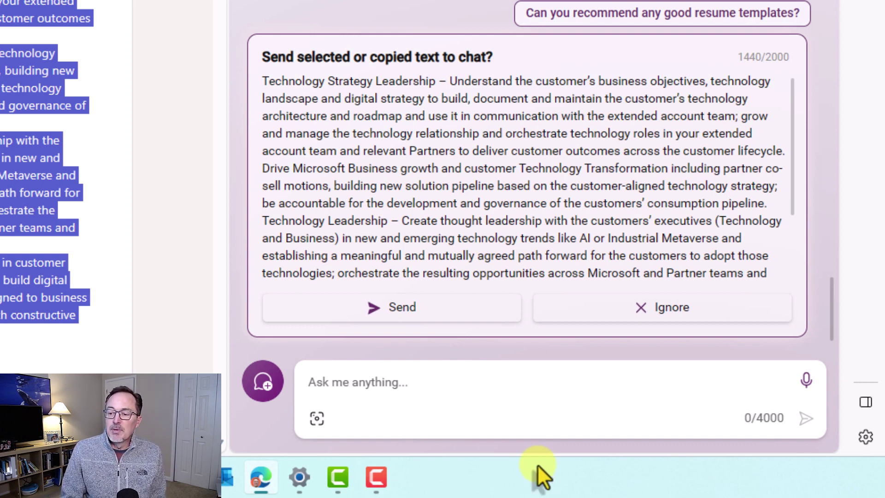
pyautogui.click(415, 314)
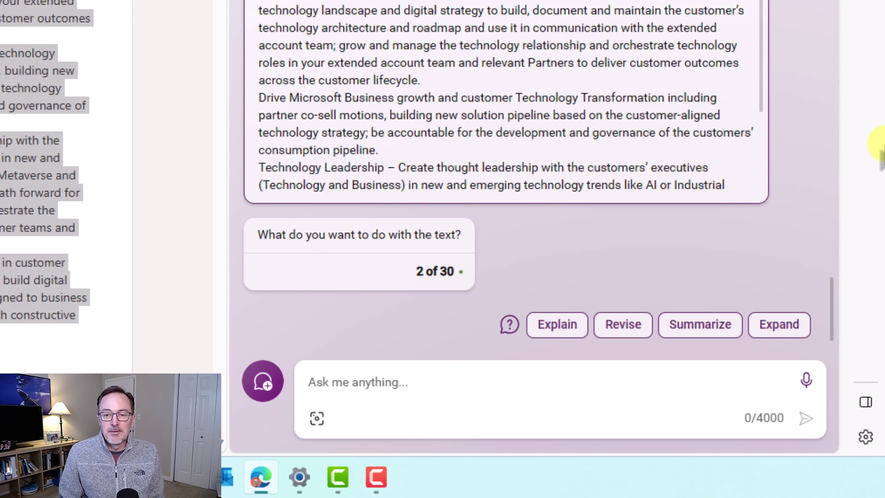
# Step: Ask Copilot to review the posting text and give the top 5 skills to emphasize in the resume for this job, and acknowledge the privacy notice
pyautogui.click(438, 387)
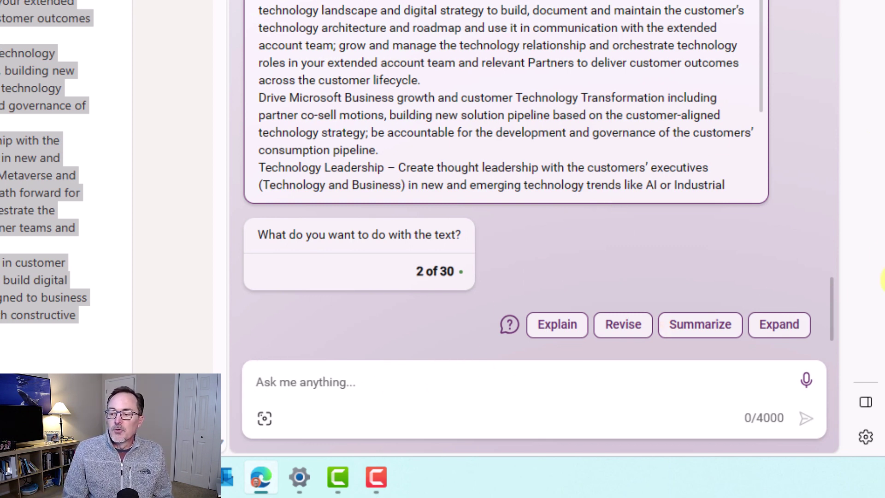
pyautogui.write('Review this information and provide me with the top 5 skills I should emphasize in my resume to be considered for this job')
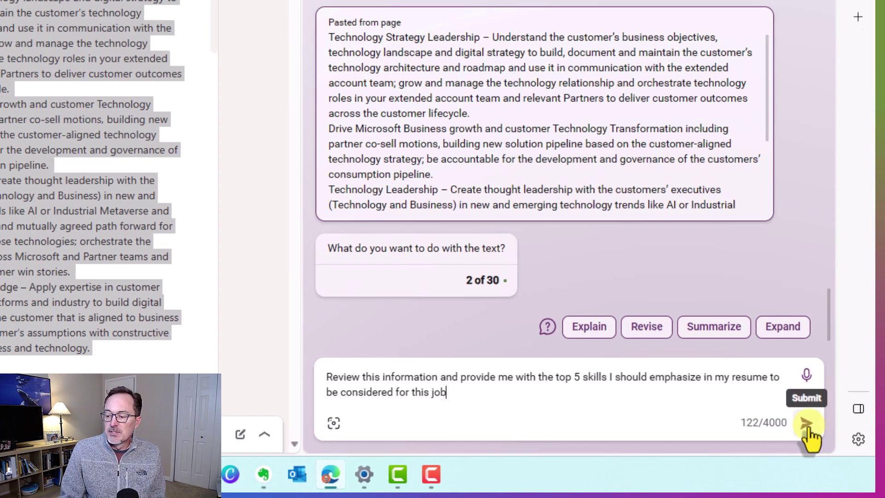
pyautogui.click(806, 418)
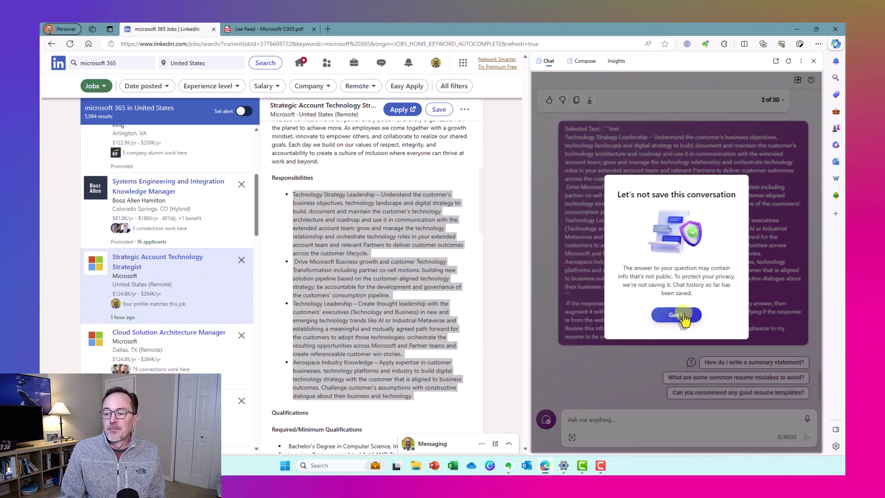
pyautogui.click(684, 315)
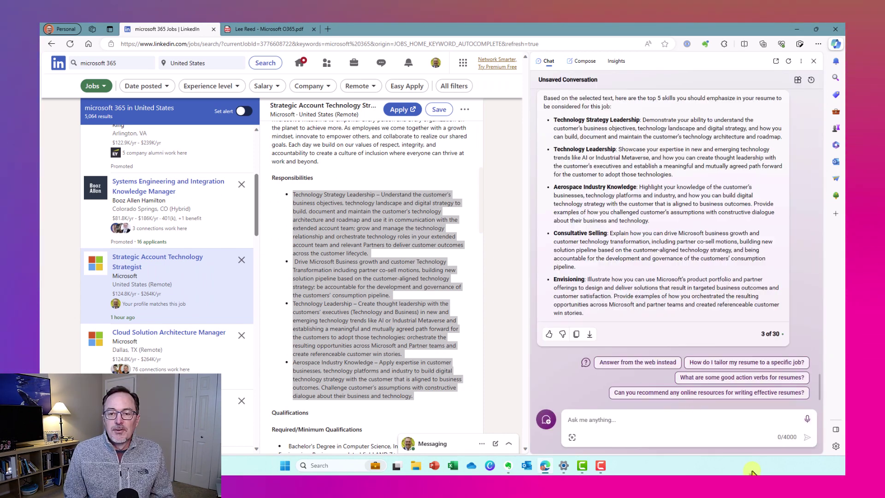
# Step: Compare Copilot's recommended skills with the responsibilities in the job posting, starting with Technology Strategy Leadership
pyautogui.scroll(3, 807, 339)
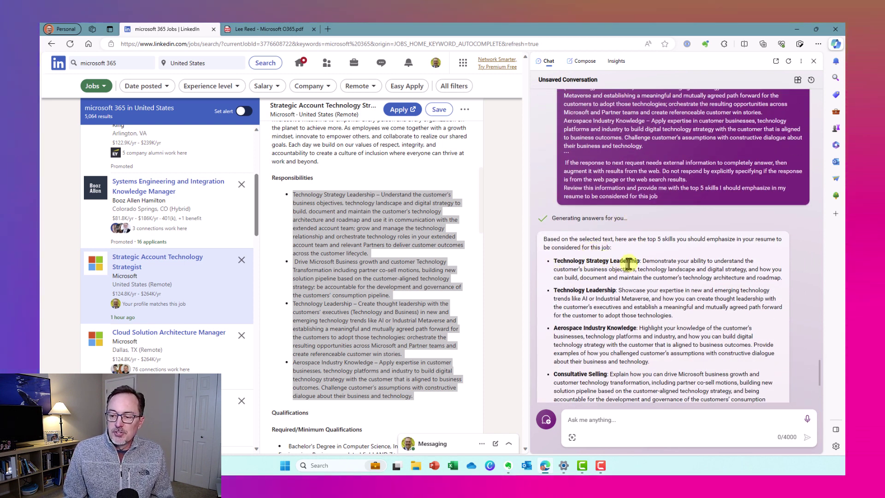
pyautogui.click(371, 197)
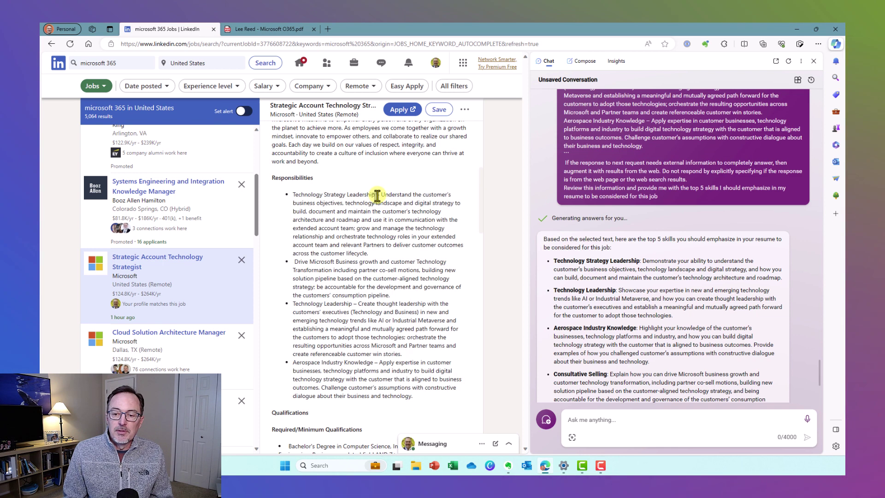
pyautogui.moveTo(375, 195); pyautogui.dragTo(294, 196)
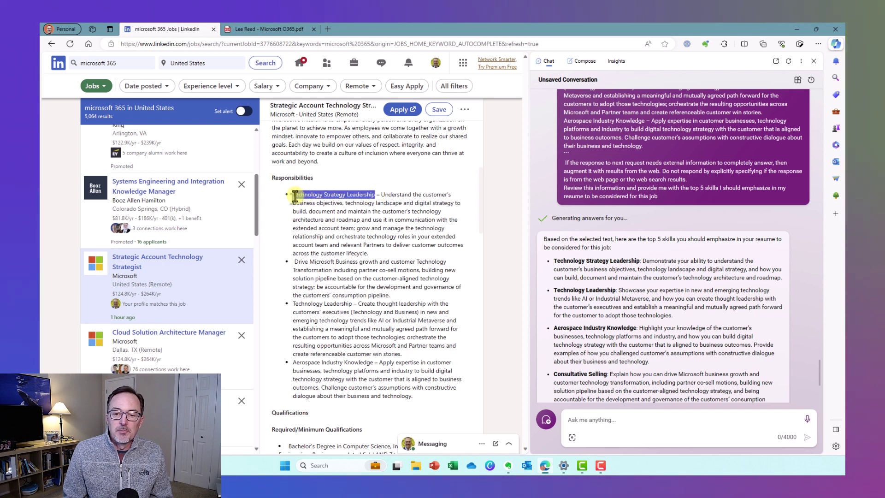
pyautogui.click(353, 229)
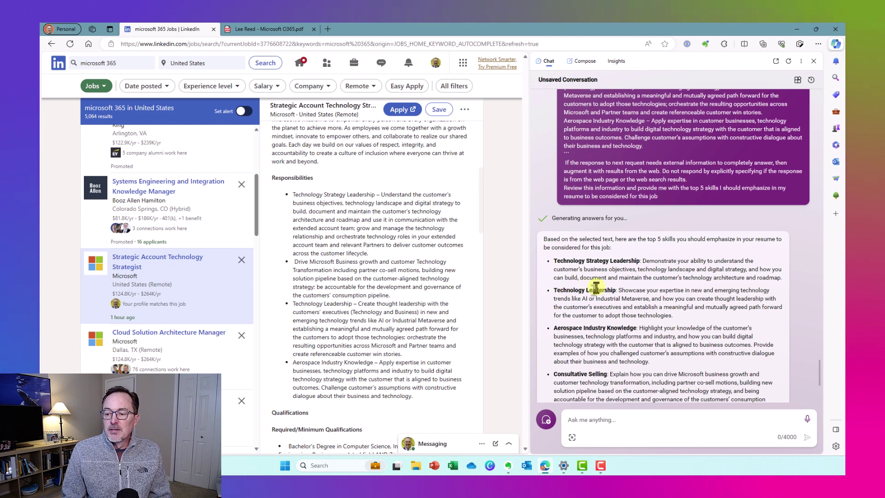
pyautogui.scroll(-1, 597, 288)
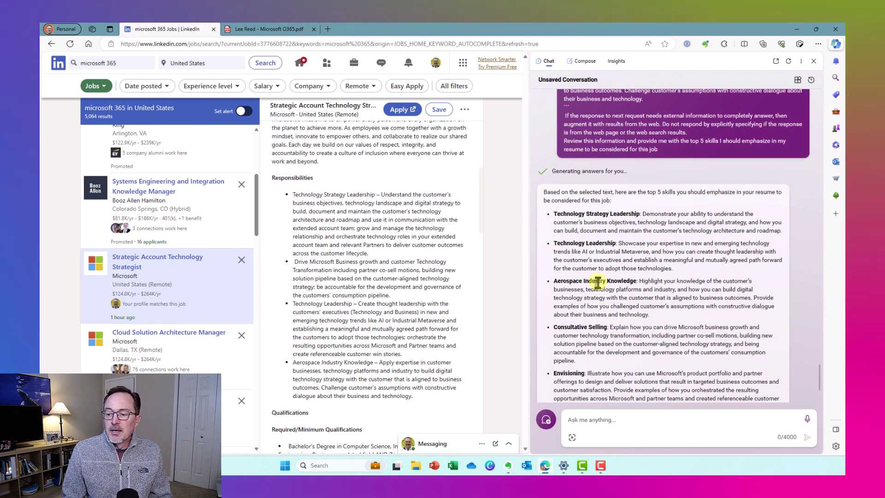
pyautogui.scroll(-1, 604, 290)
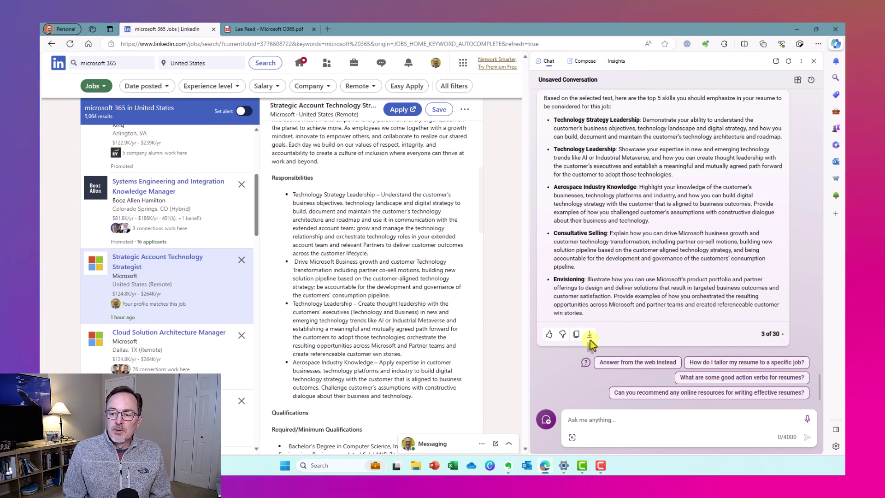
# Step: Switch to the resume PDF and send the bullet about restructuring the Global SharePoint Services organization to the Copilot chat
pyautogui.click(256, 30)
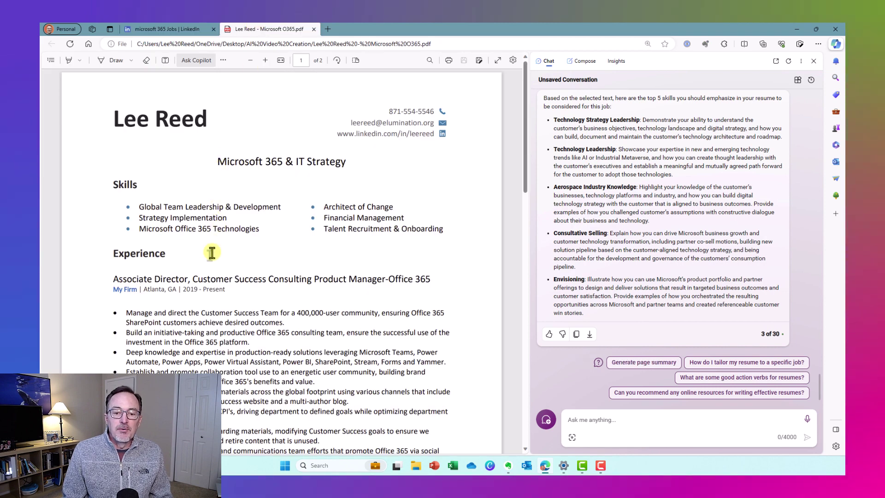
pyautogui.scroll(-6, 167, 302)
pyautogui.scroll(-1, 167, 302)
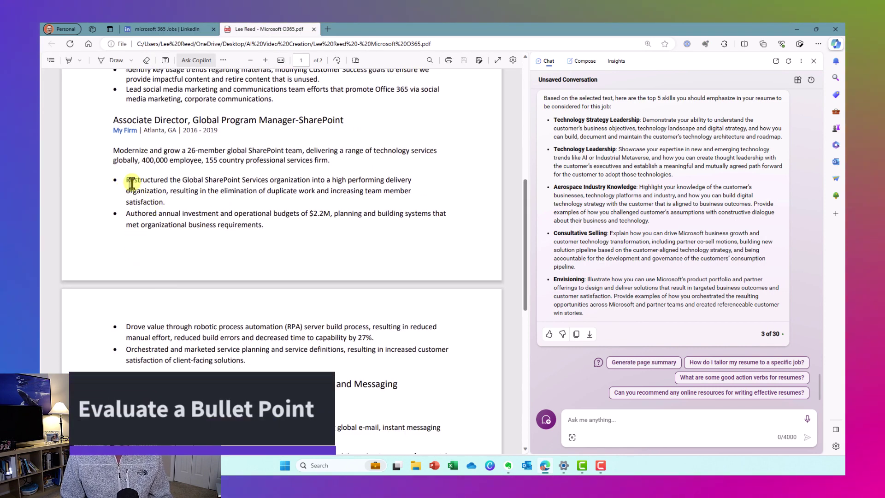
pyautogui.moveTo(128, 179); pyautogui.dragTo(171, 203)
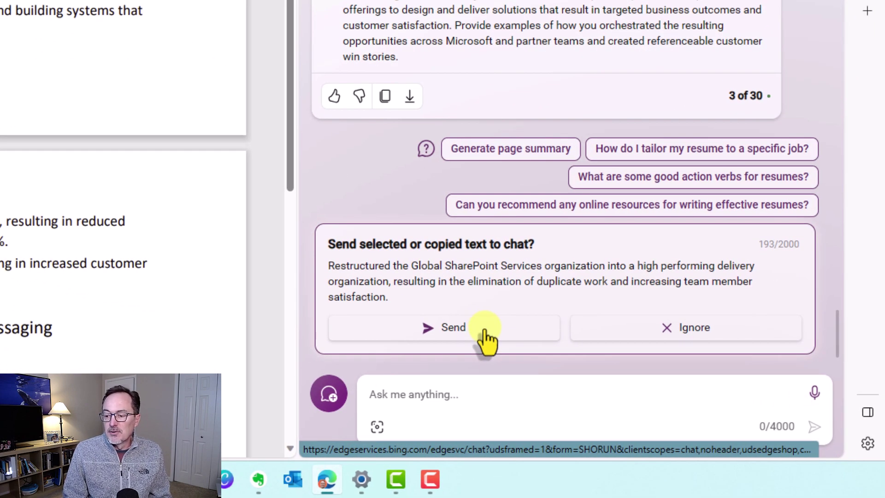
pyautogui.click(484, 331)
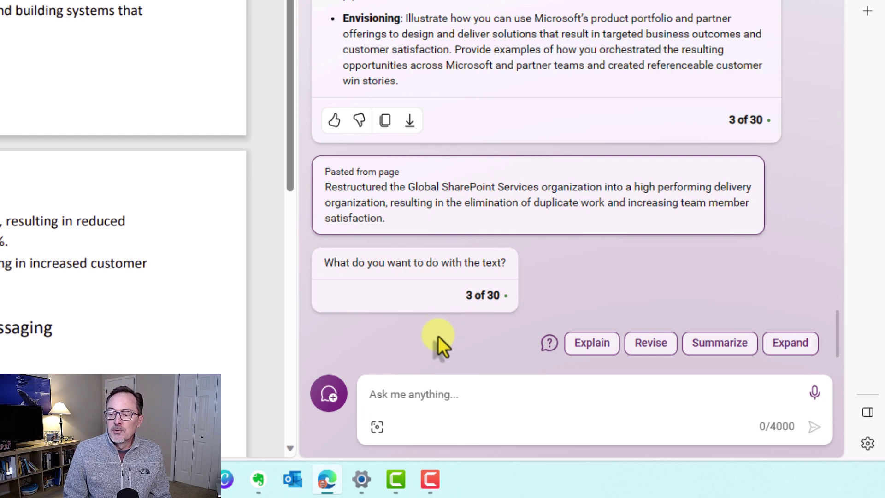
# Step: Ask Copilot to rewrite the bullet point to be more impactful, leveraging marketing concepts to make the reader consider the applicant for this position
pyautogui.click(447, 394)
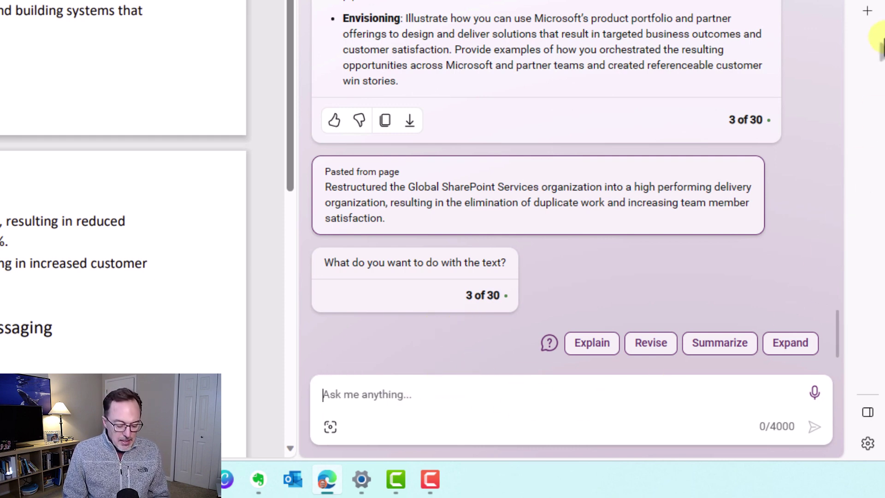
pyautogui.write('Rewrite this bullet point to make it more impactful, leveraging marketing concepts to make the reader consider me for the this position')
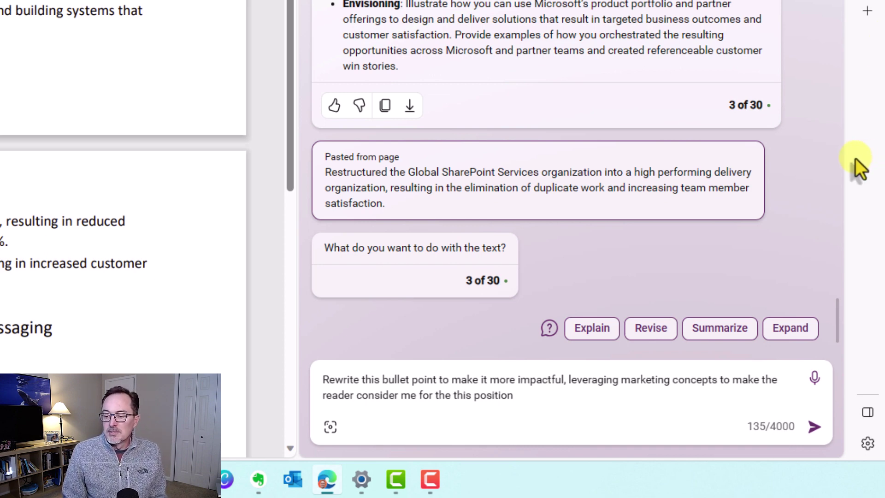
pyautogui.click(814, 426)
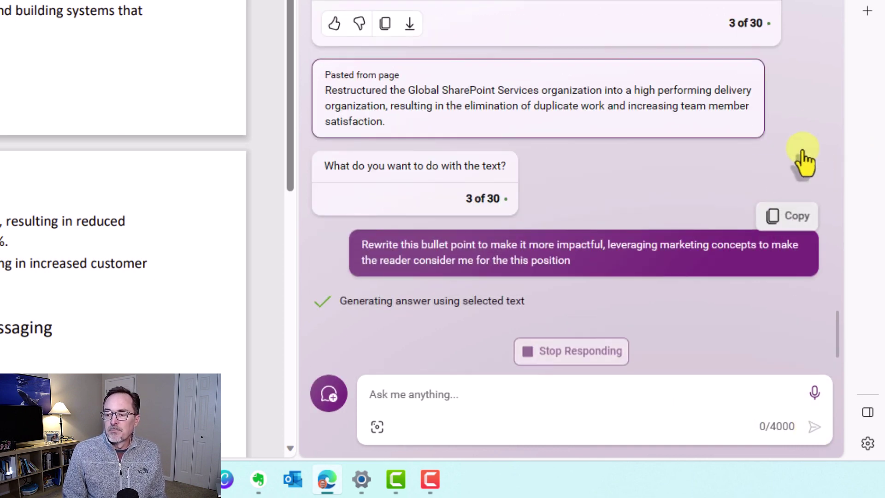